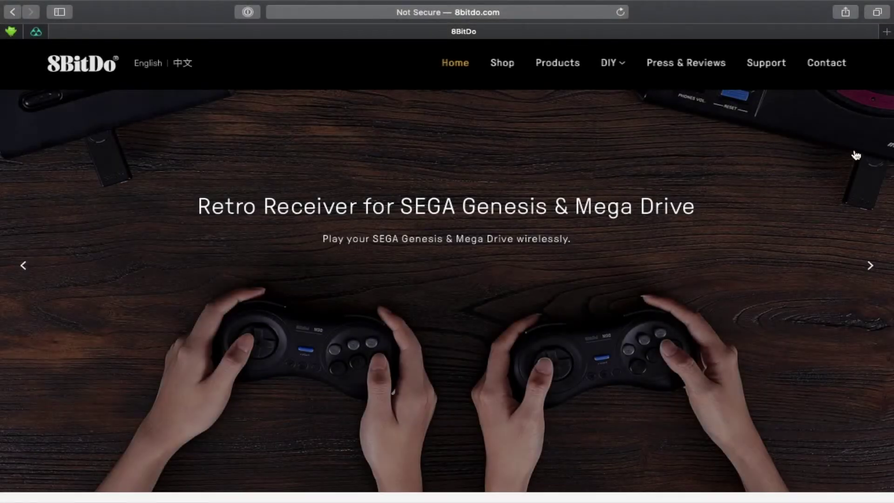
Step: Open the Support site's Firmware list and scroll to the Retro Receiver / USB Adapter v1.22 firmware
{"action": "left_click", "coordinate": [754, 72]}
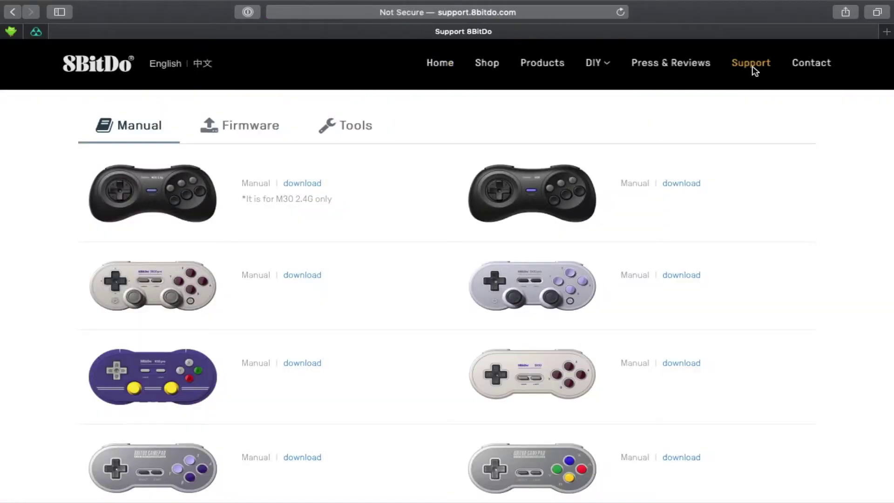
{"action": "left_click", "coordinate": [221, 131]}
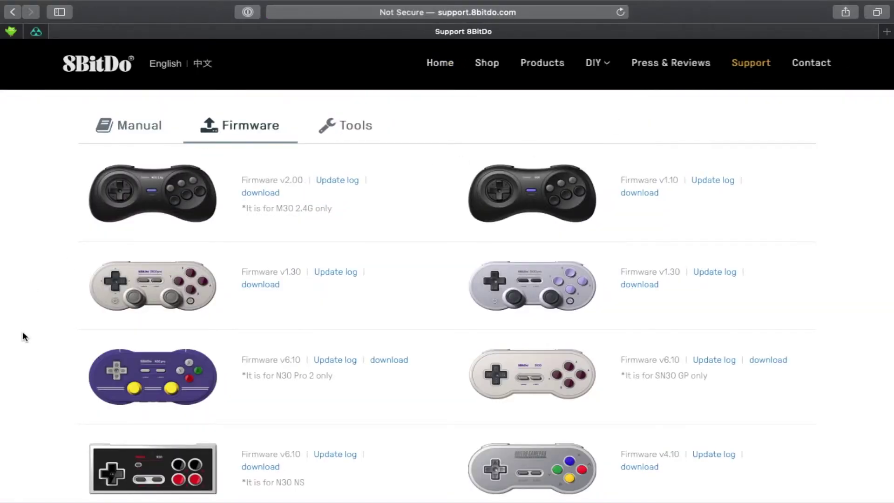
{"action": "scroll", "coordinate": [116, 335], "scroll_direction": "down", "scroll_amount": 20}
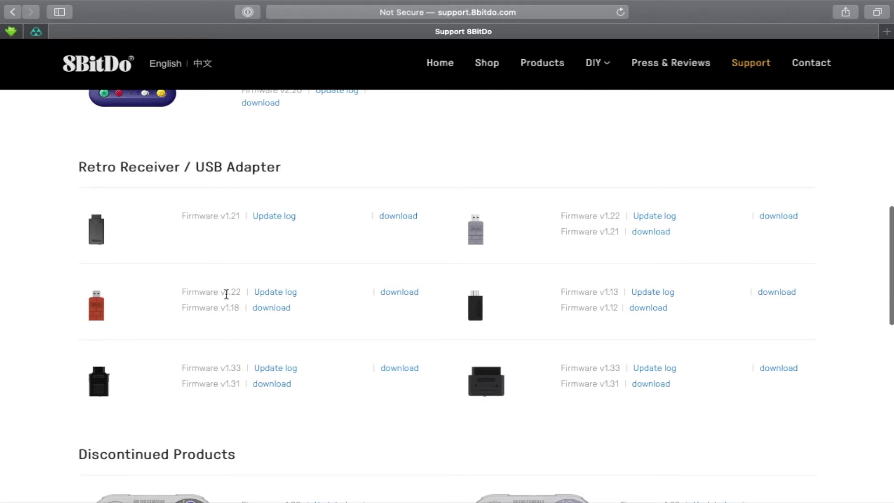
{"action": "scroll", "coordinate": [257, 314], "scroll_direction": "up", "scroll_amount": 2}
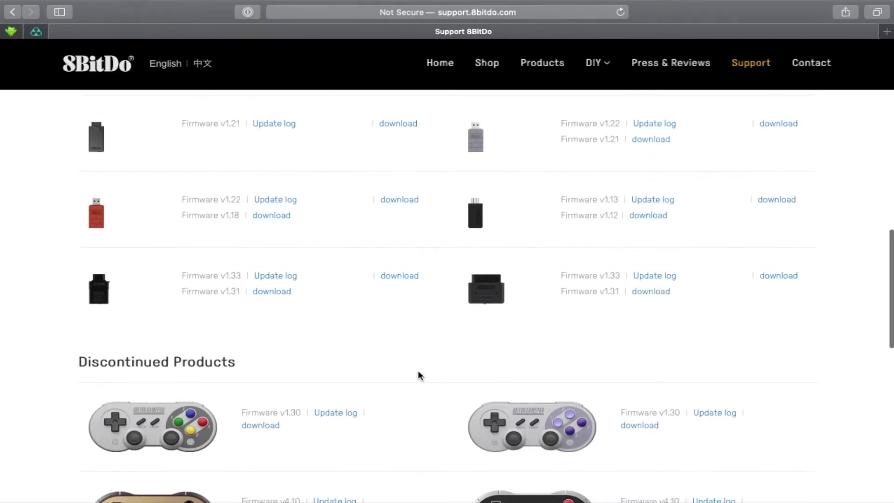
{"action": "scroll", "coordinate": [418, 371], "scroll_direction": "down", "scroll_amount": 1}
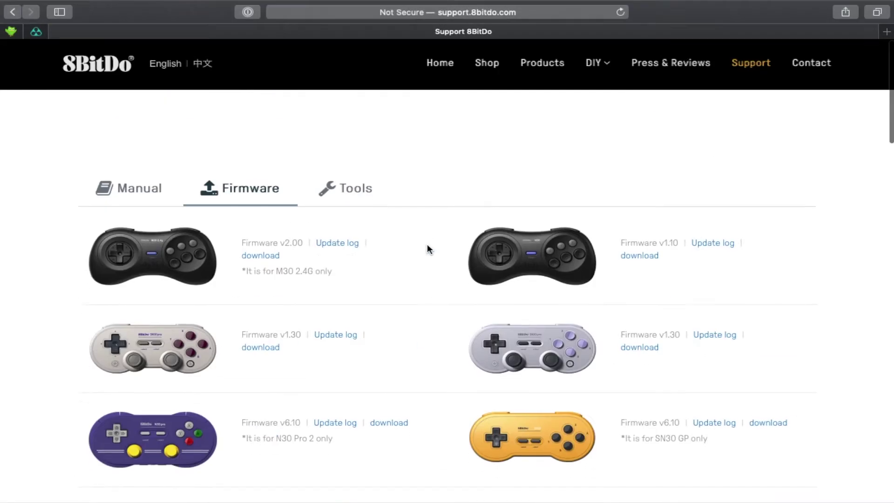
{"action": "scroll", "coordinate": [412, 203], "scroll_direction": "down", "scroll_amount": 3}
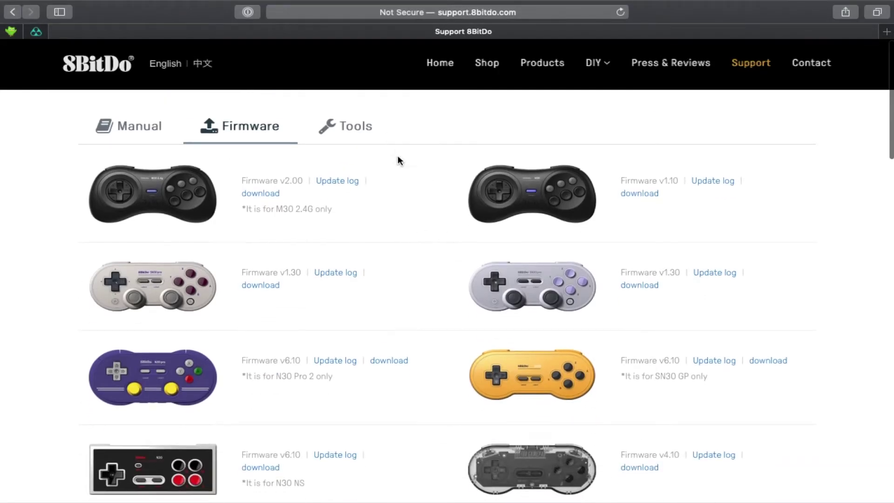
Step: Download the macOS Firmware Updater (8BitDo_Firmware_Updater.dmg) from Tools and reveal it in Finder
{"action": "left_click", "coordinate": [367, 131]}
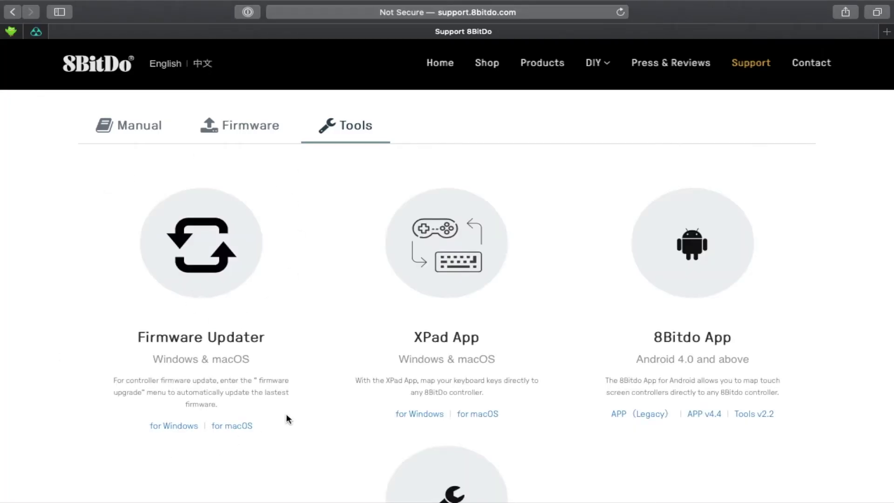
{"action": "left_click", "coordinate": [239, 425]}
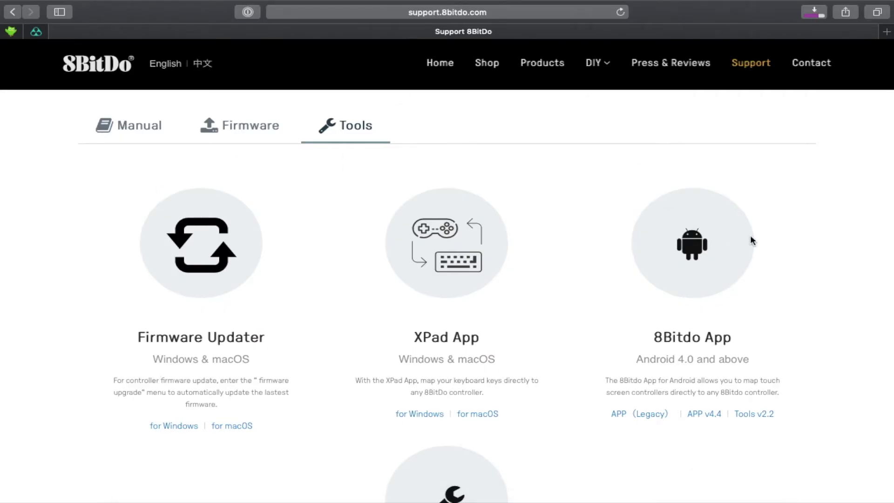
{"action": "left_click", "coordinate": [821, 16]}
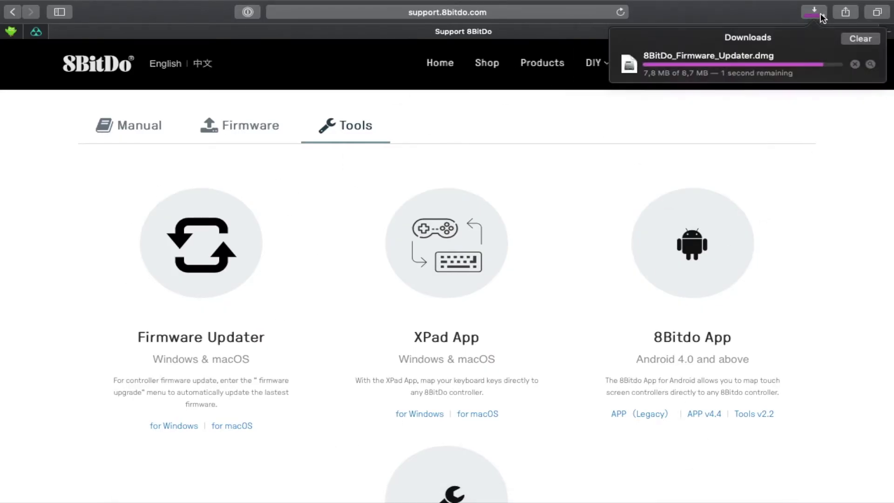
{"action": "left_click", "coordinate": [871, 65]}
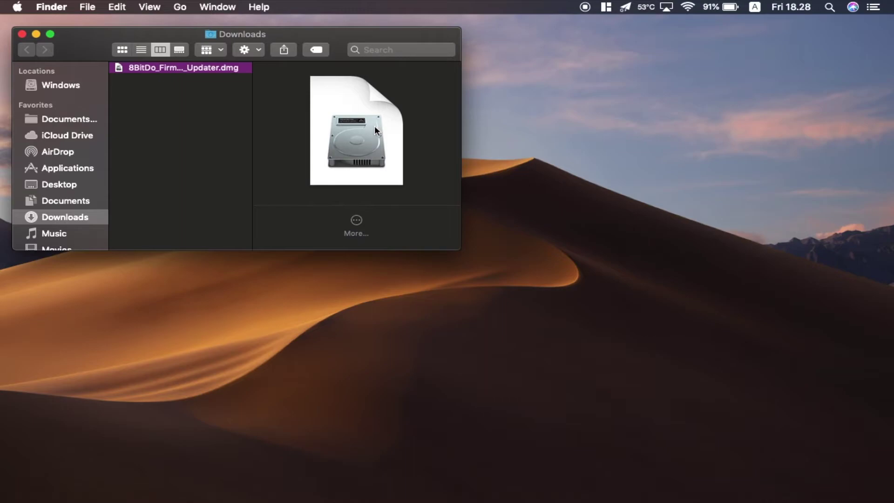
Step: Mount the updater .dmg without verifying, copy the 8BitDo Firmware Updater app to the desktop, and close the image window
{"action": "double_click", "coordinate": [374, 126]}
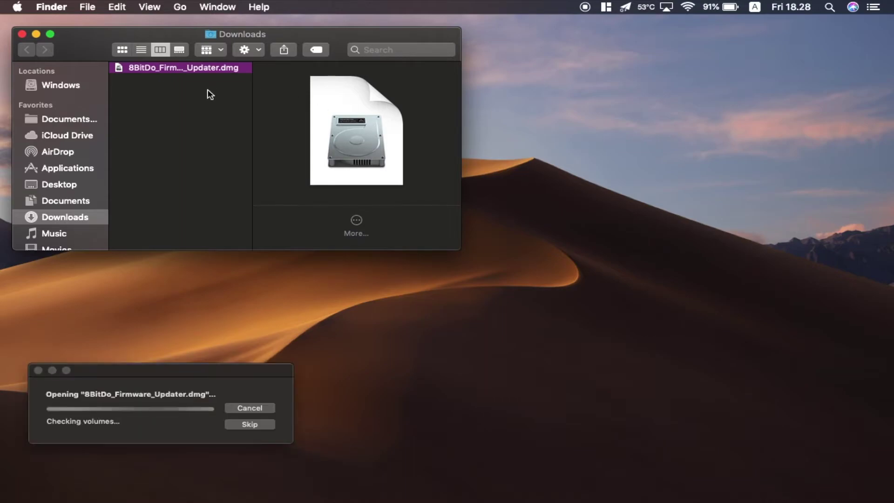
{"action": "left_click", "coordinate": [258, 425]}
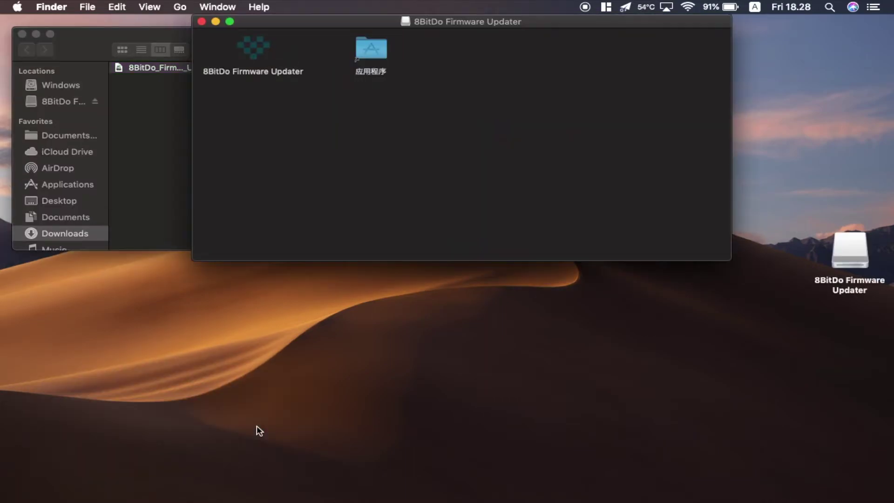
{"action": "left_click", "coordinate": [265, 49]}
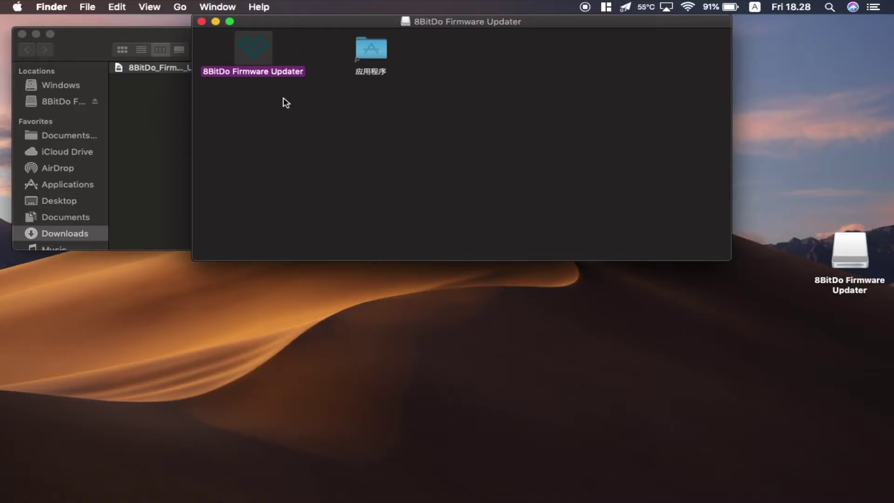
{"action": "left_click", "coordinate": [369, 57]}
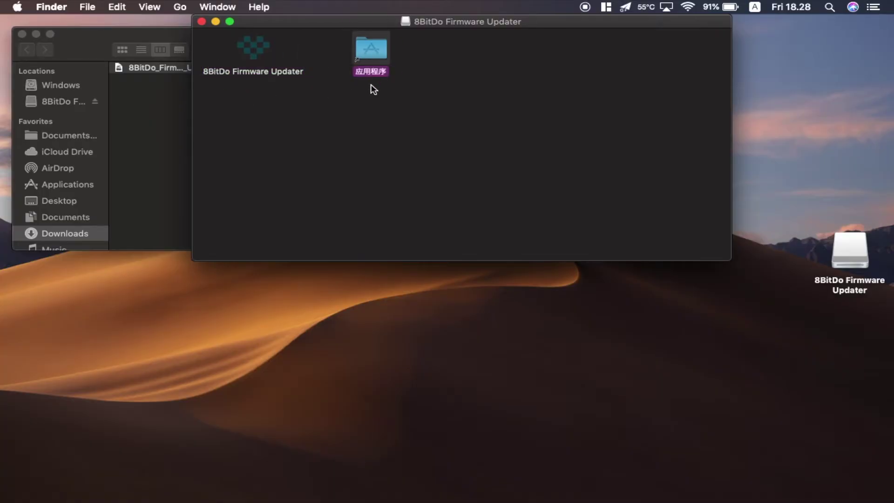
{"action": "left_click", "coordinate": [255, 51]}
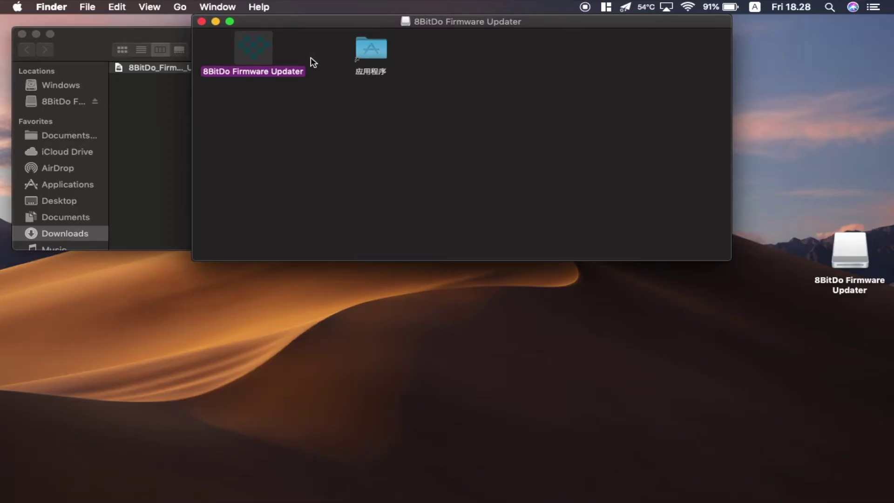
{"action": "left_click_drag", "start_coordinate": [273, 60], "coordinate": [819, 102]}
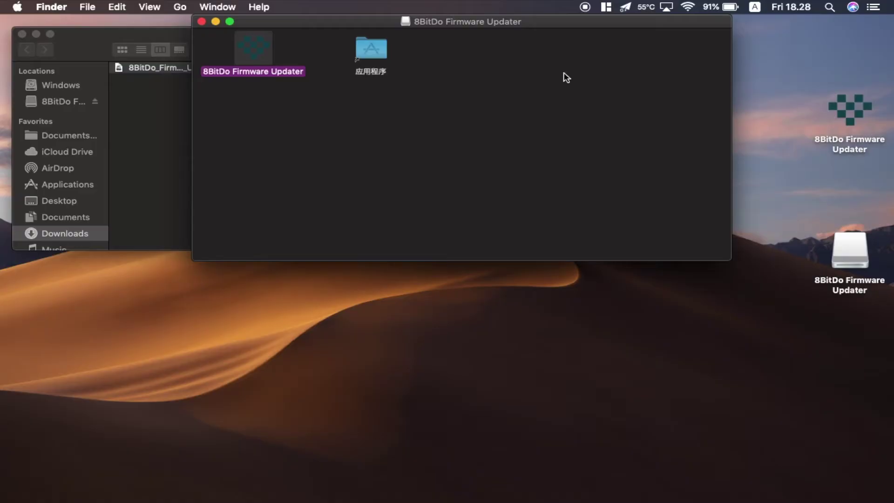
{"action": "left_click", "coordinate": [202, 22]}
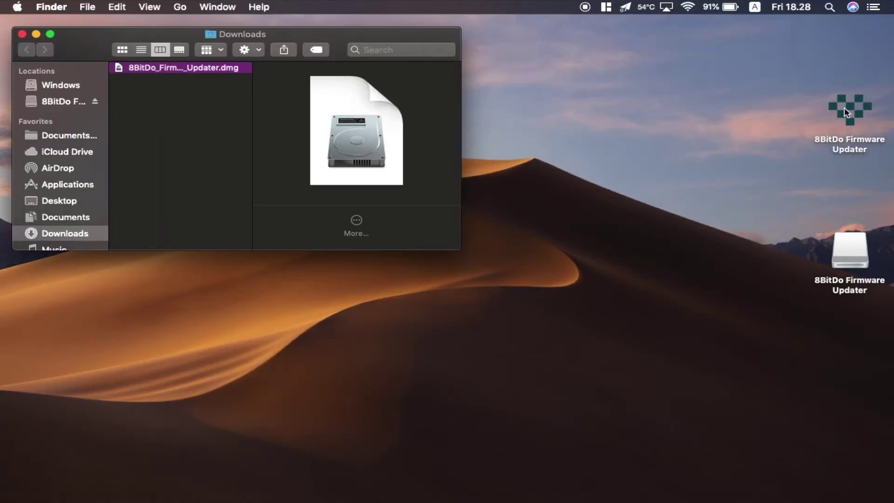
Step: Close the Downloads window and launch the 8BitDo Firmware Updater from the desktop
{"action": "left_click", "coordinate": [850, 252]}
{"action": "left_click", "coordinate": [22, 34]}
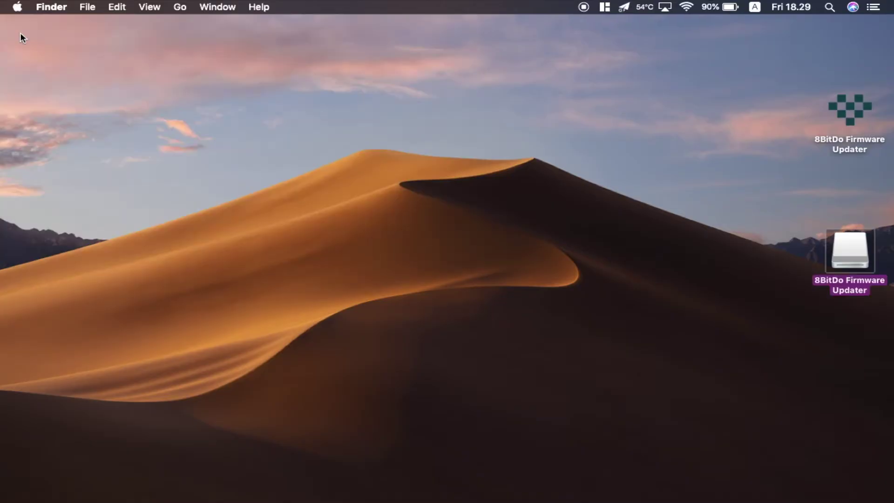
{"action": "double_click", "coordinate": [855, 111]}
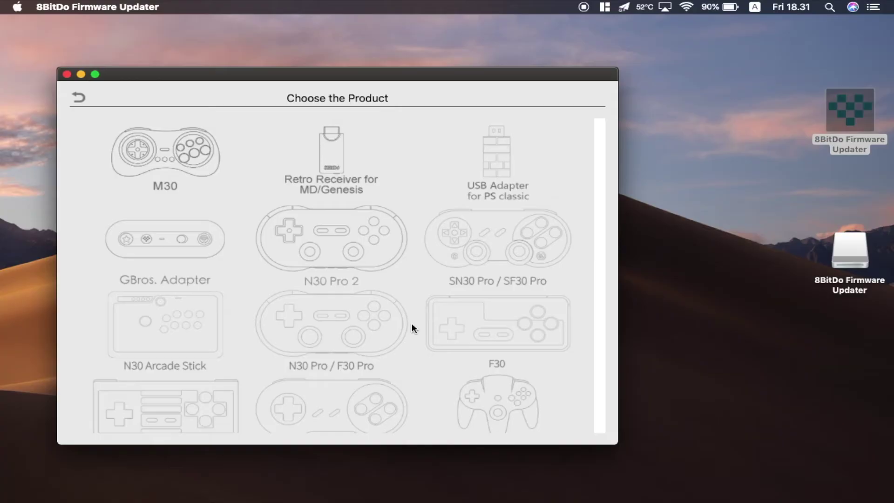
Step: Find USB Adapter in the product grid and open its firmware page
{"action": "scroll", "coordinate": [412, 323], "scroll_direction": "down", "scroll_amount": 10}
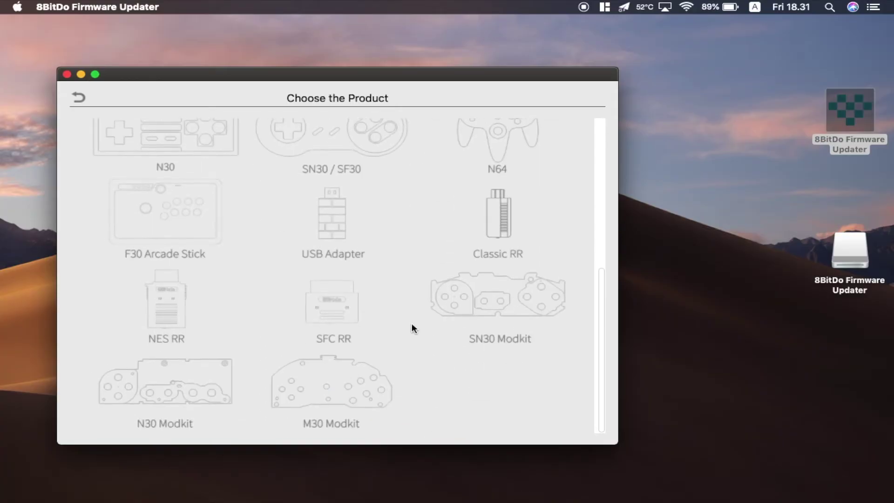
{"action": "scroll", "coordinate": [331, 216], "scroll_direction": "up", "scroll_amount": 10}
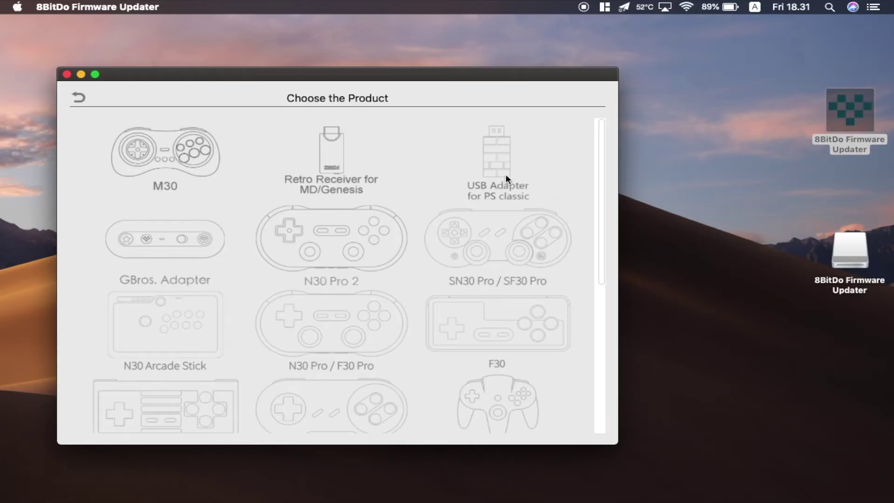
{"action": "scroll", "coordinate": [349, 260], "scroll_direction": "down", "scroll_amount": 10}
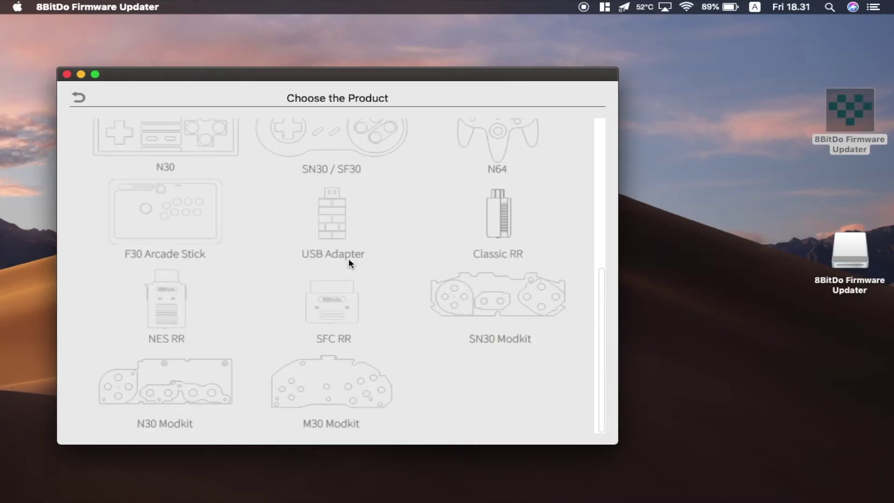
{"action": "left_click", "coordinate": [338, 224]}
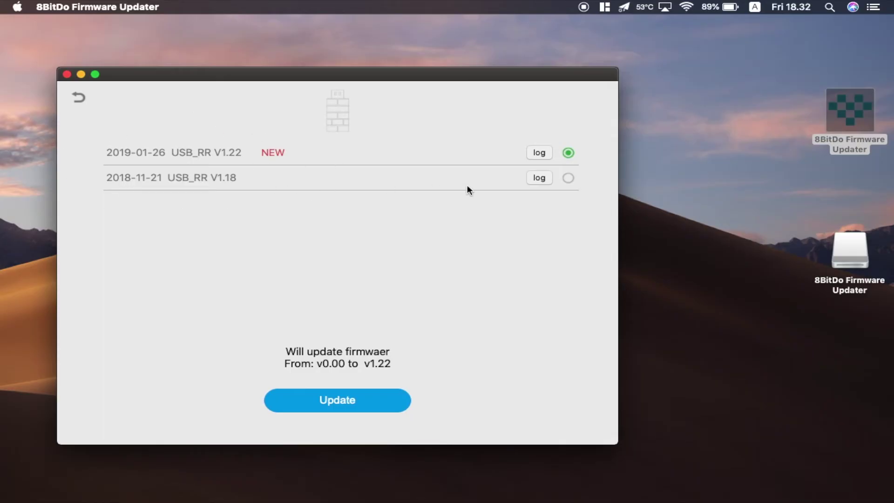
Step: Read and close the release notes for V1.18 and V1.22
{"action": "left_click", "coordinate": [536, 177]}
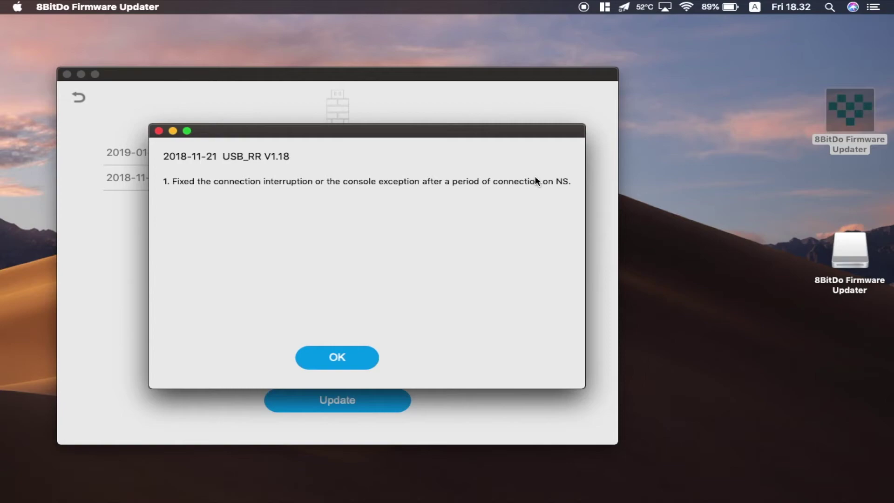
{"action": "left_click", "coordinate": [363, 359]}
{"action": "left_click", "coordinate": [540, 150]}
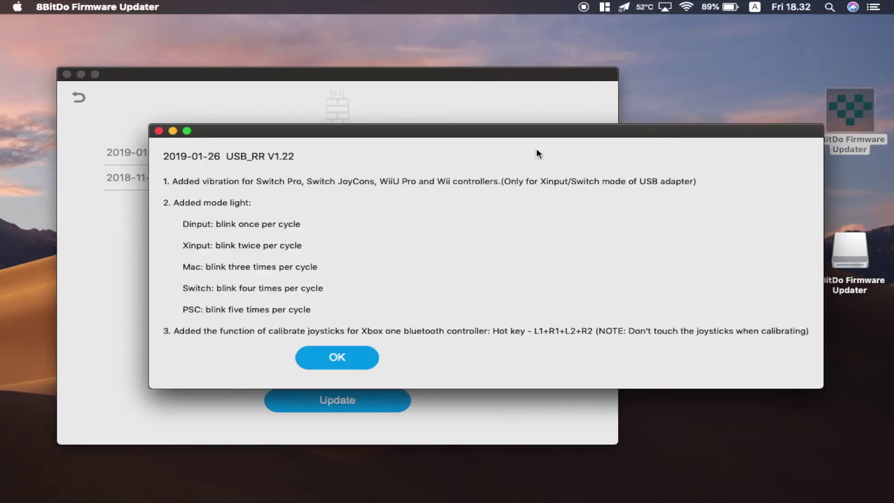
{"action": "left_click", "coordinate": [345, 349]}
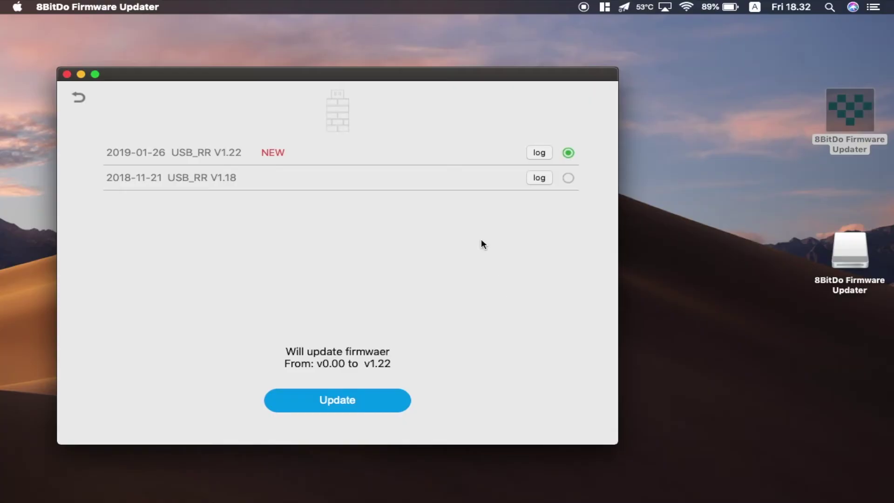
Step: Flash V1.22 onto the USB adapter and confirm Success to return to the connect screen
{"action": "left_click", "coordinate": [381, 402]}
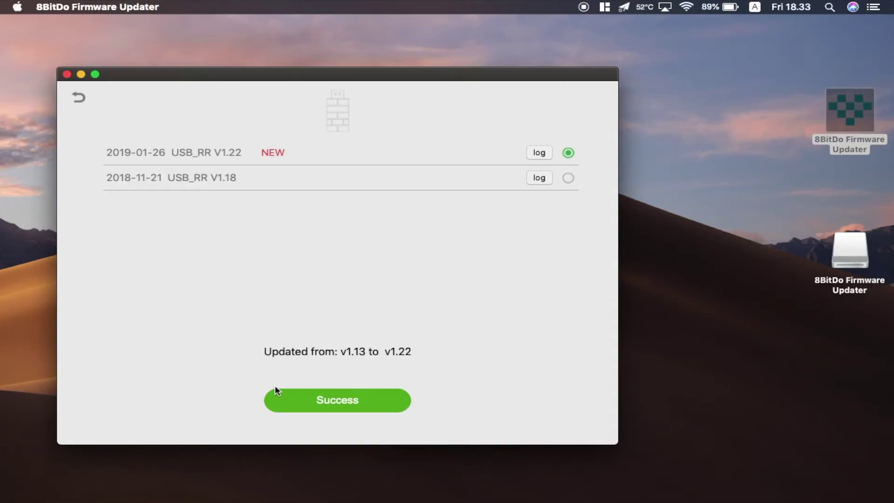
{"action": "left_click", "coordinate": [339, 406]}
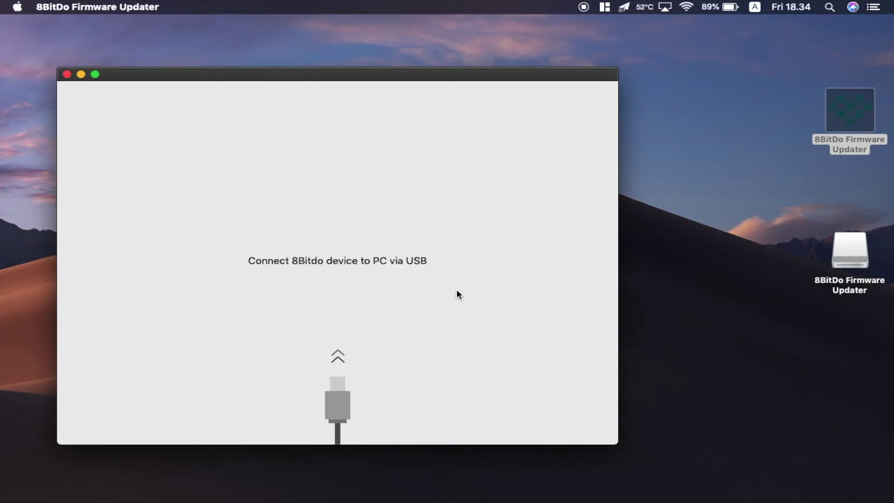
Step: Reopen the USB Adapter's firmware page, again offering V1.22
{"action": "scroll", "coordinate": [349, 310], "scroll_direction": "down", "scroll_amount": 10}
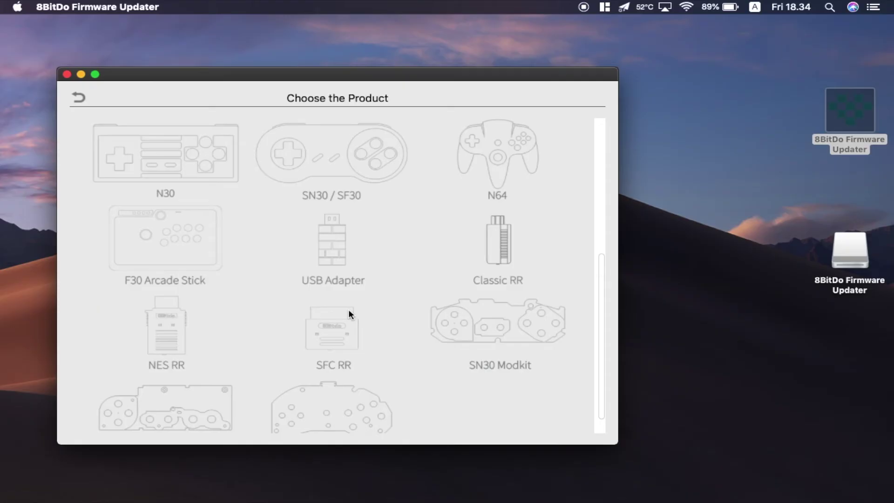
{"action": "left_click", "coordinate": [334, 252]}
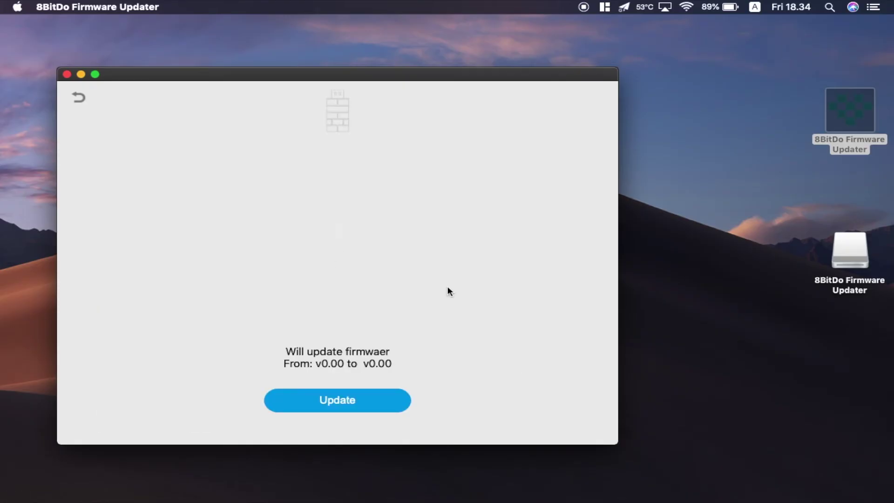
{"action": "left_click", "coordinate": [359, 401]}
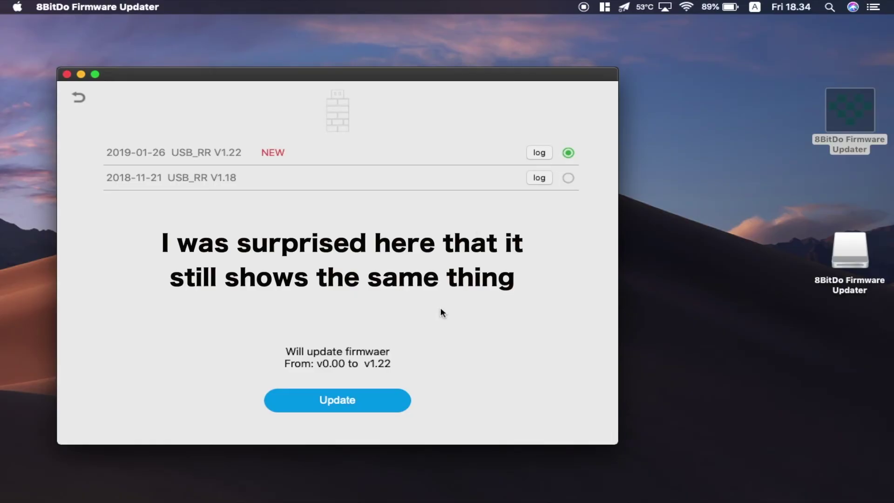
Step: Review and close the V1.22 and V1.18 release notes
{"action": "left_click", "coordinate": [540, 152]}
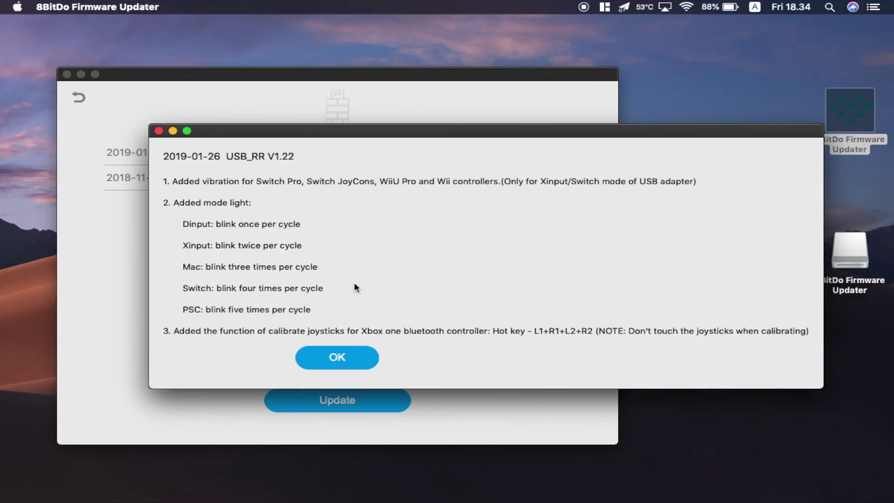
{"action": "key", "text": "Return"}
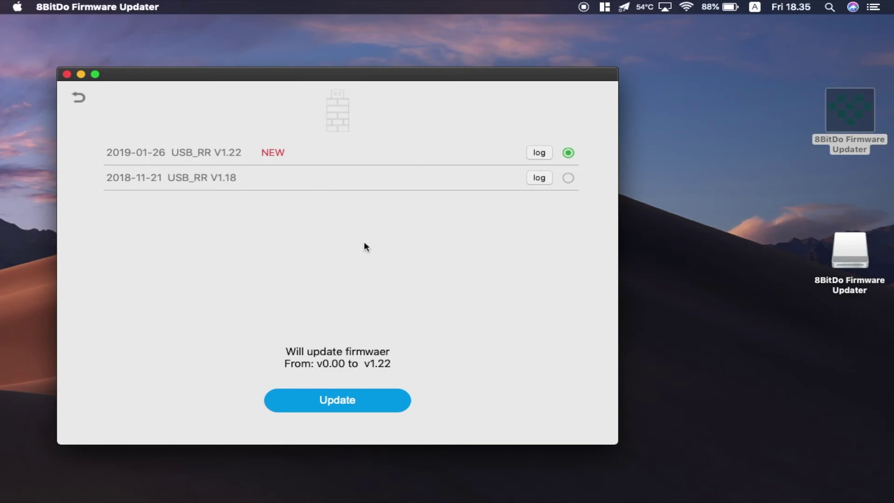
{"action": "left_click", "coordinate": [539, 177]}
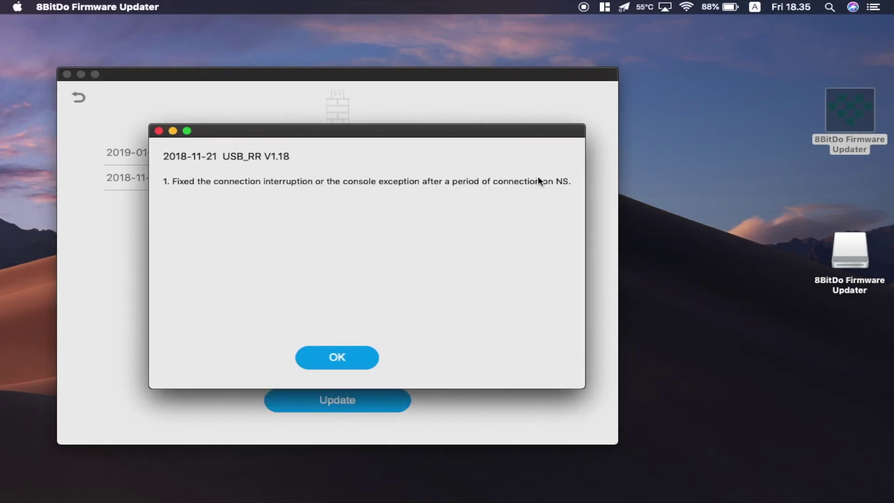
{"action": "left_click", "coordinate": [325, 355]}
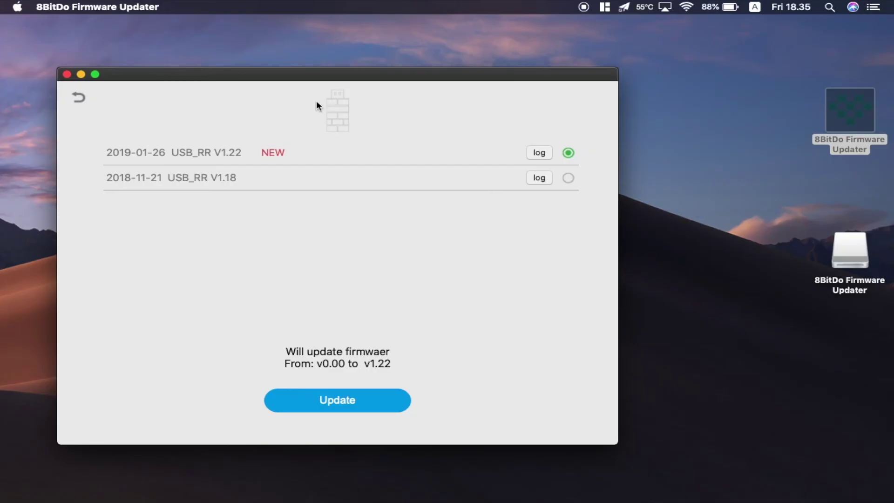
Step: Try the V1.22 update twice, backing out of the pairing instructions to the product list each time
{"action": "left_click", "coordinate": [354, 406]}
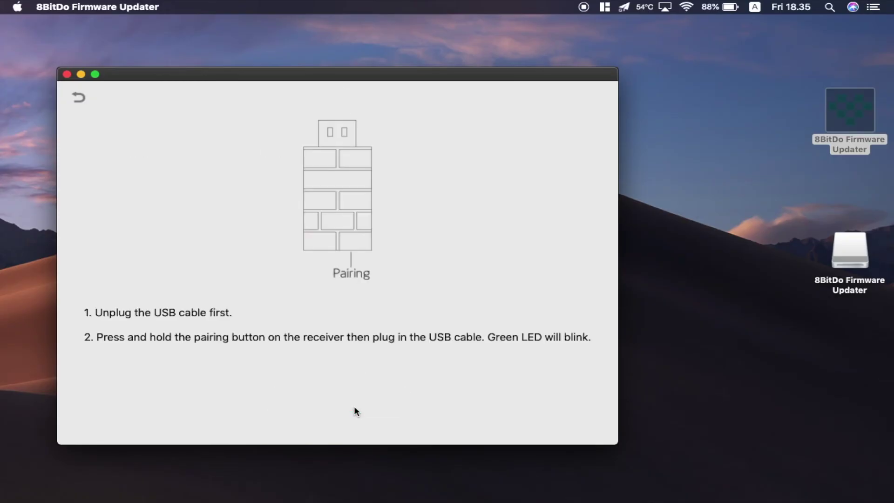
{"action": "left_click", "coordinate": [77, 97]}
{"action": "left_click", "coordinate": [334, 223]}
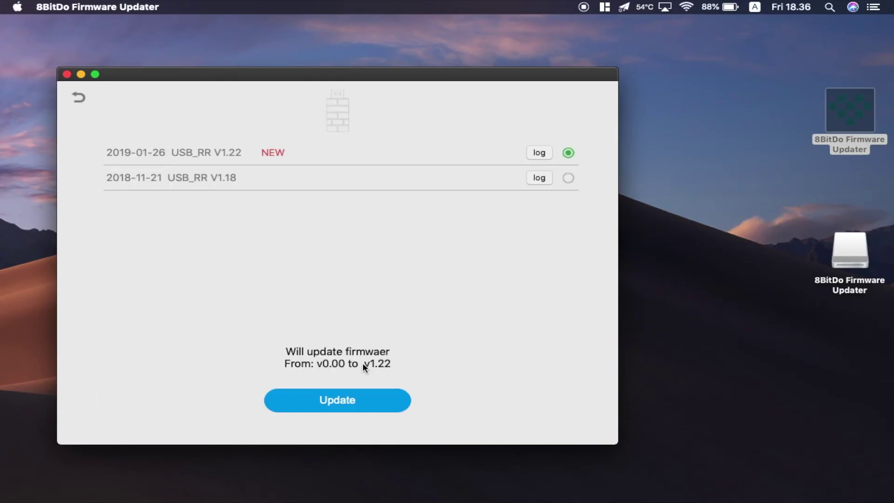
{"action": "left_click", "coordinate": [356, 399]}
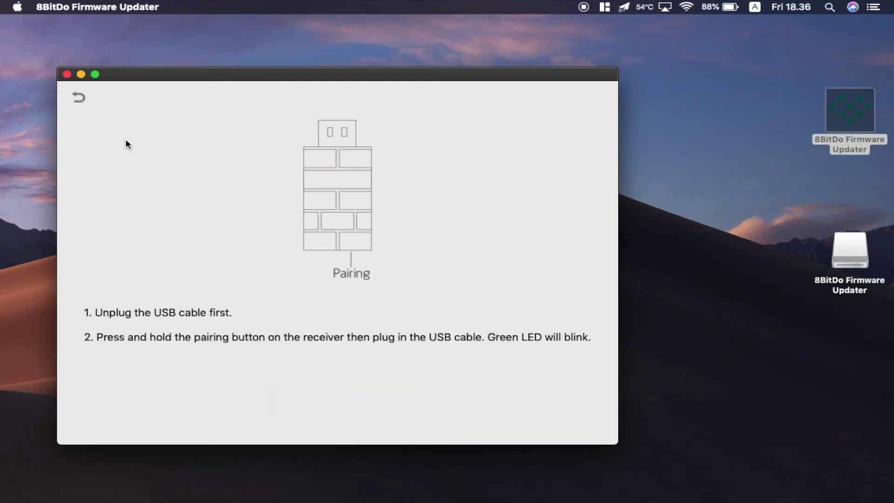
{"action": "left_click", "coordinate": [79, 98]}
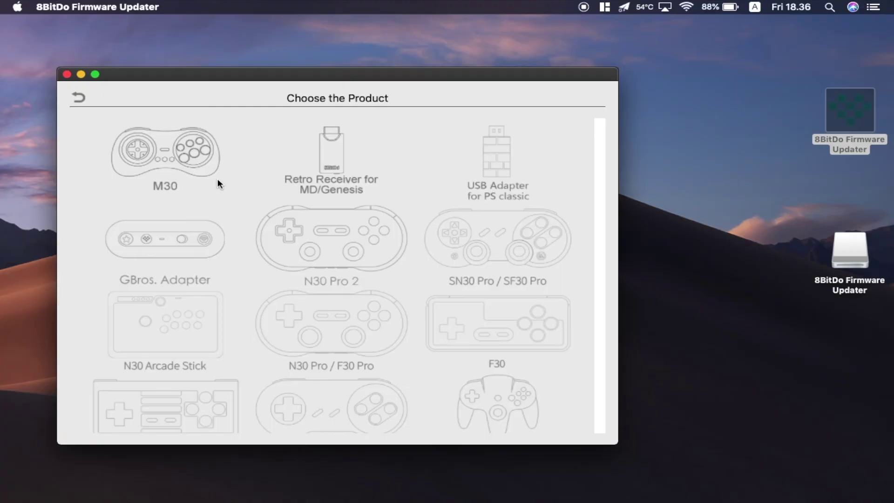